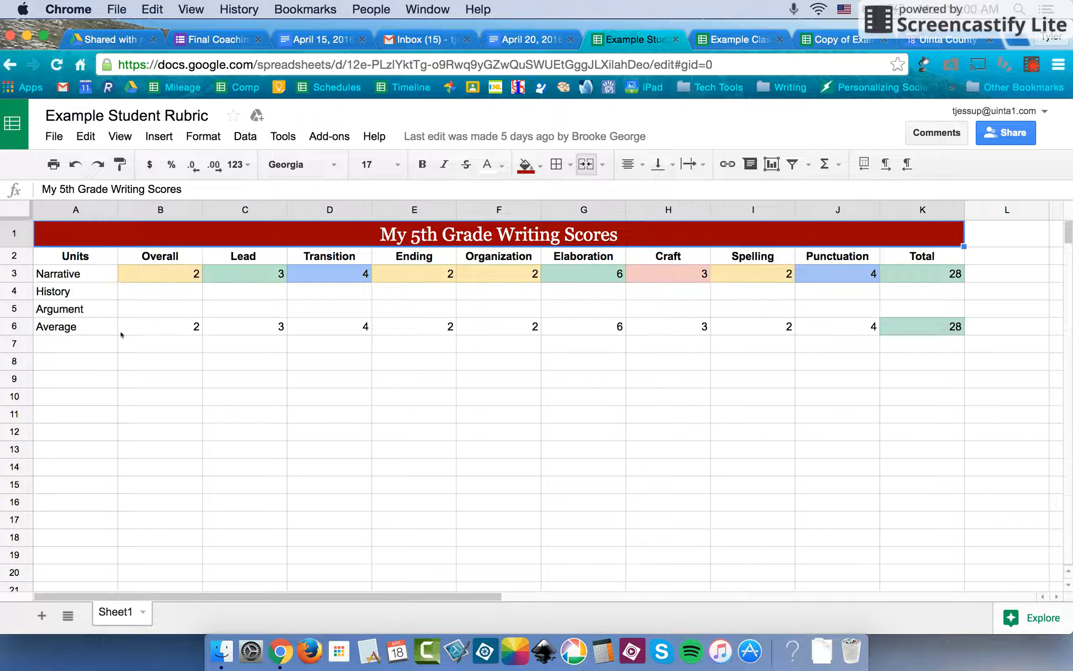
# - Make a copy of the student rubric spreadsheet named "Example 2 Student Rubric"
pyautogui.click(55, 139)
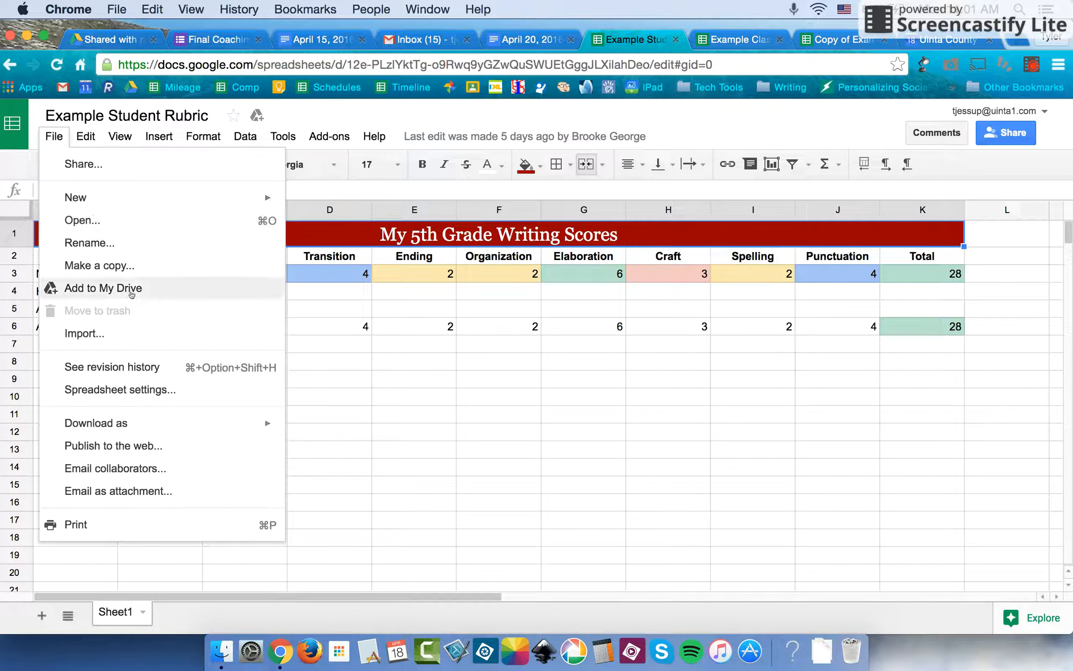
pyautogui.click(139, 265)
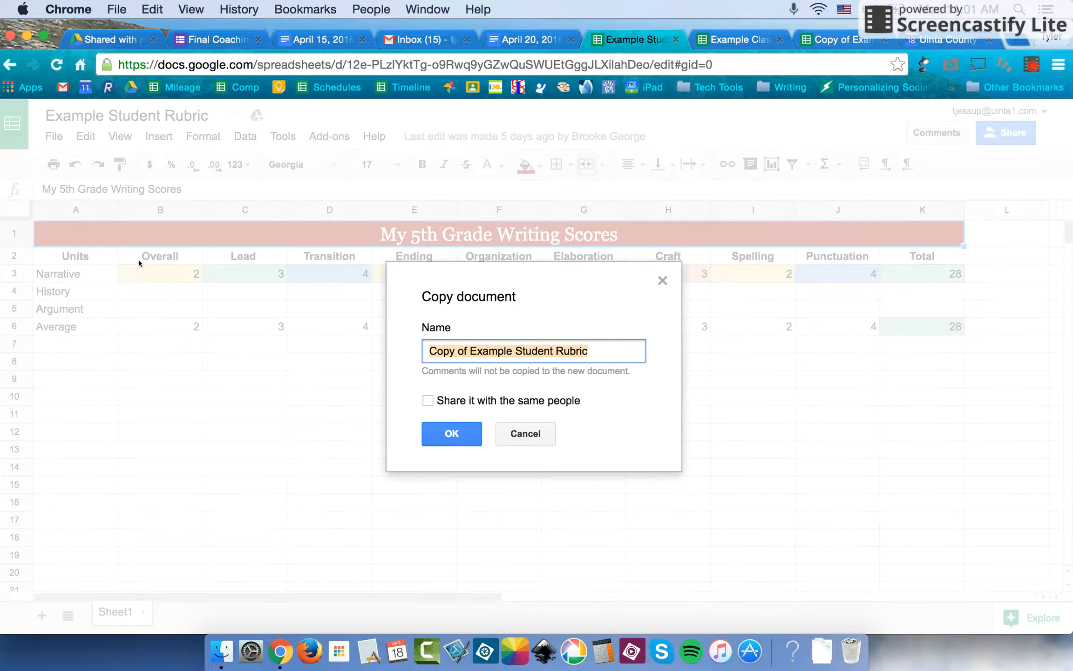
pyautogui.click(512, 352)
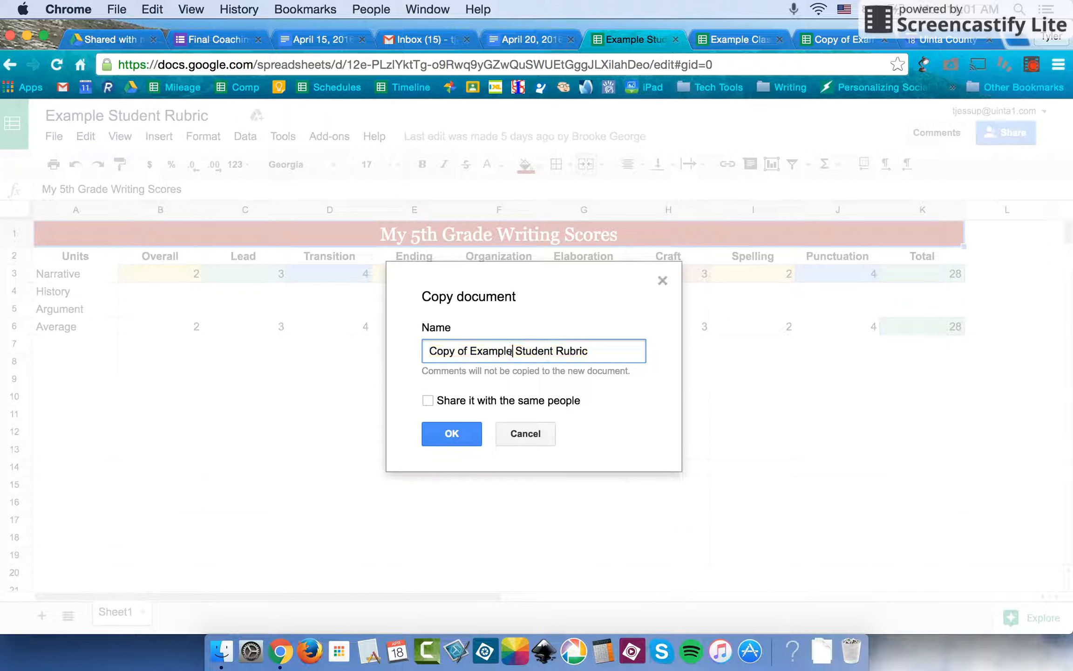
pyautogui.moveTo(512, 353); pyautogui.dragTo(367, 354)
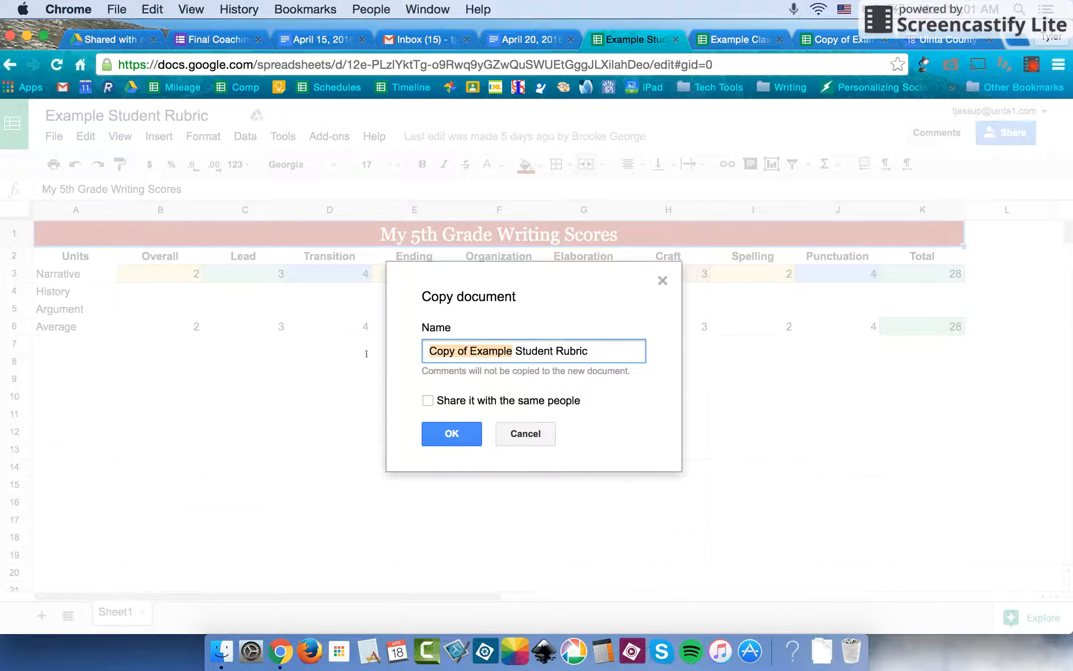
pyautogui.write('Exampl')
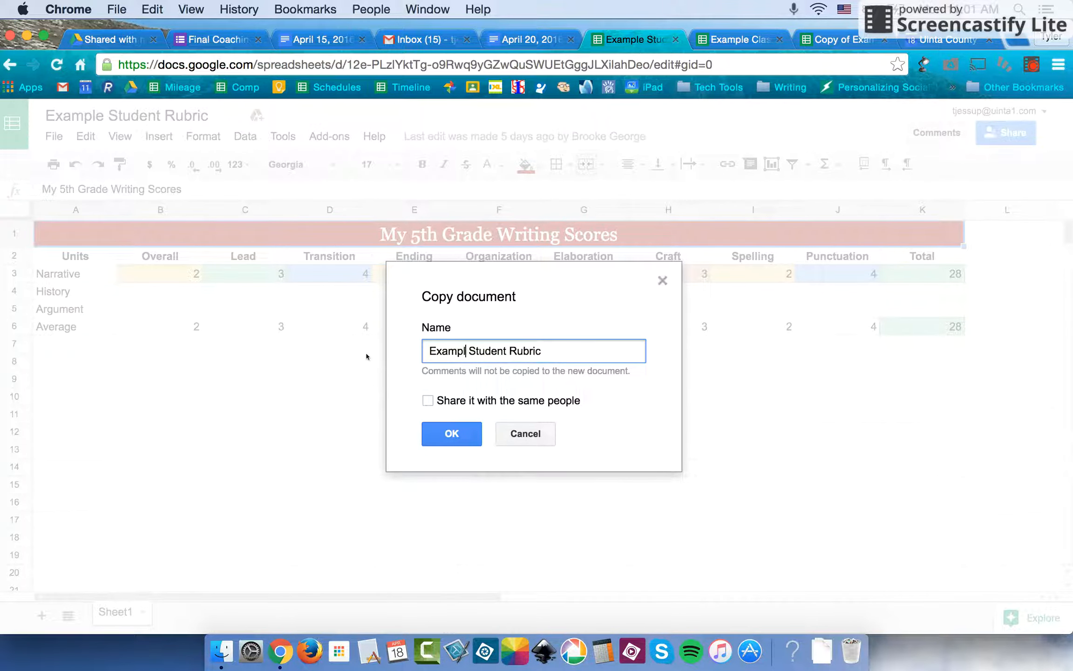
pyautogui.write('e 2')
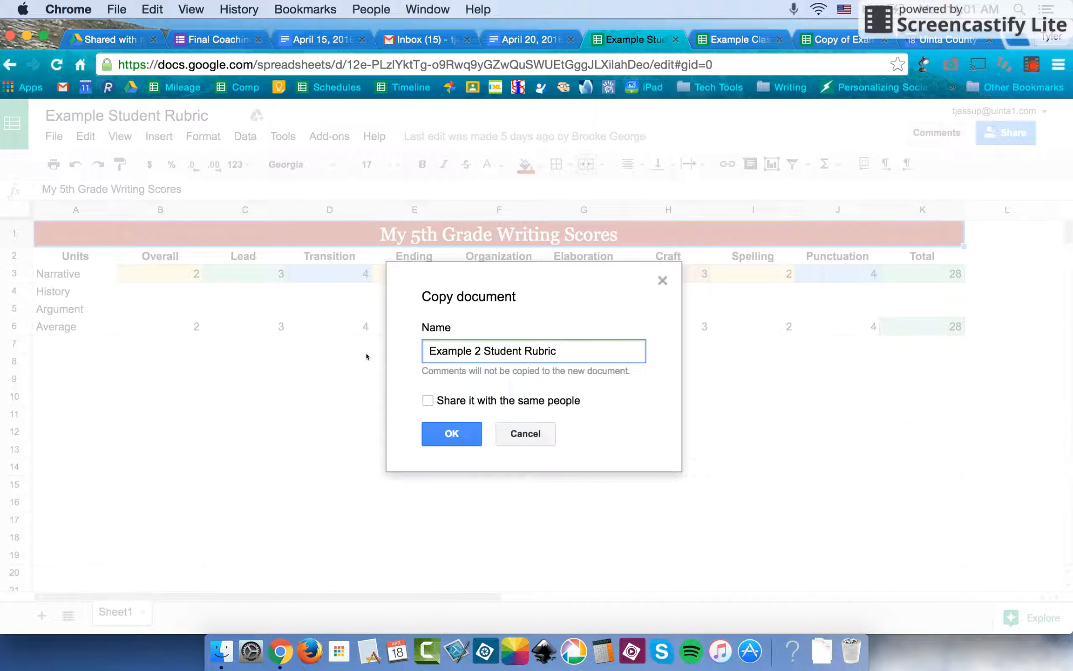
pyautogui.click(461, 433)
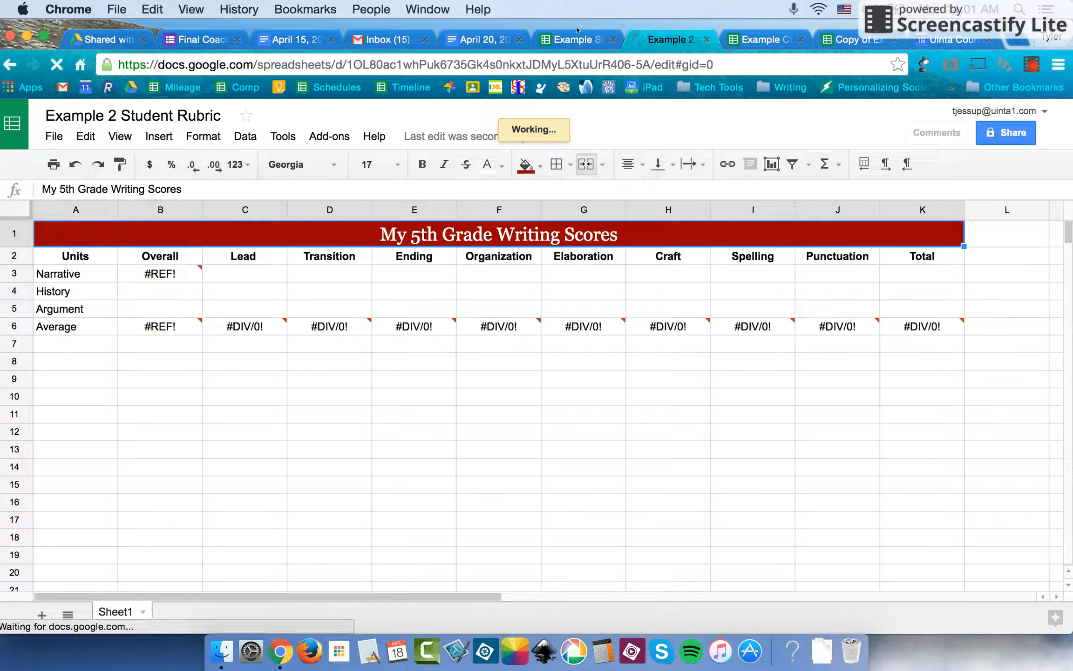
# - Change the IMPORTRANGE range in cell B3 to "b4:k4" and allow access to the connected class sheet
pyautogui.click(166, 274)
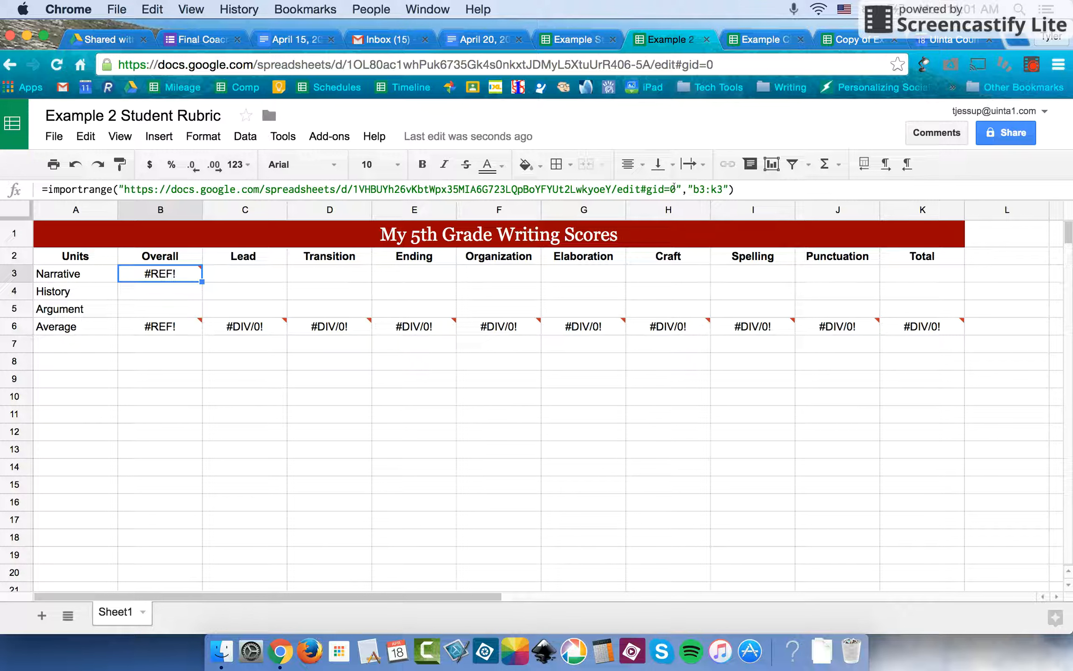
pyautogui.click(705, 189)
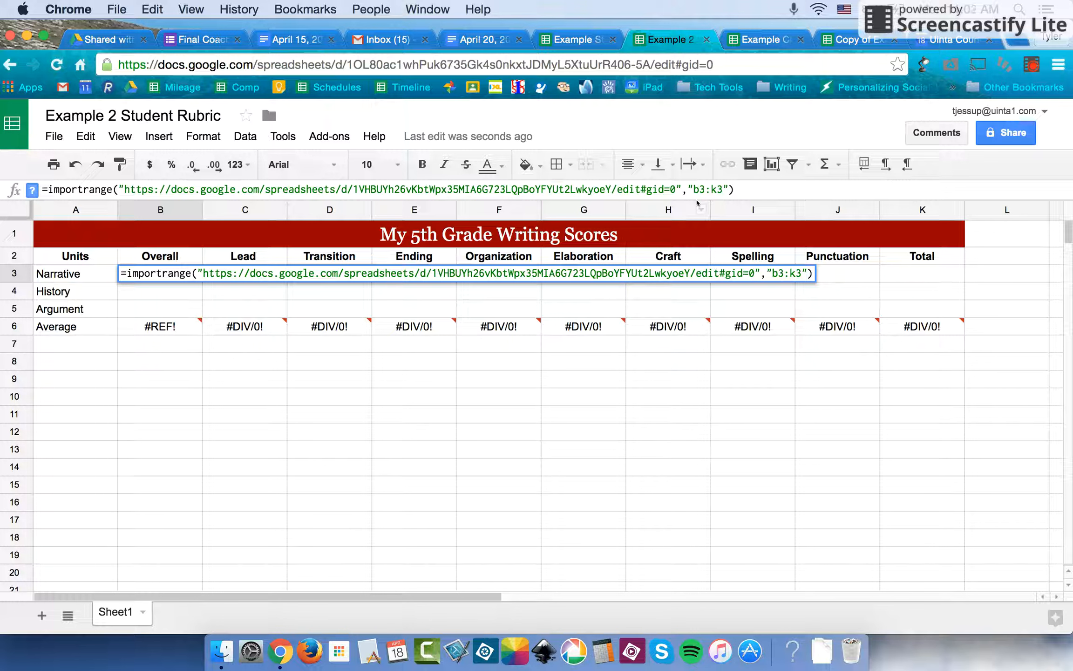
pyautogui.press('BackSpace')
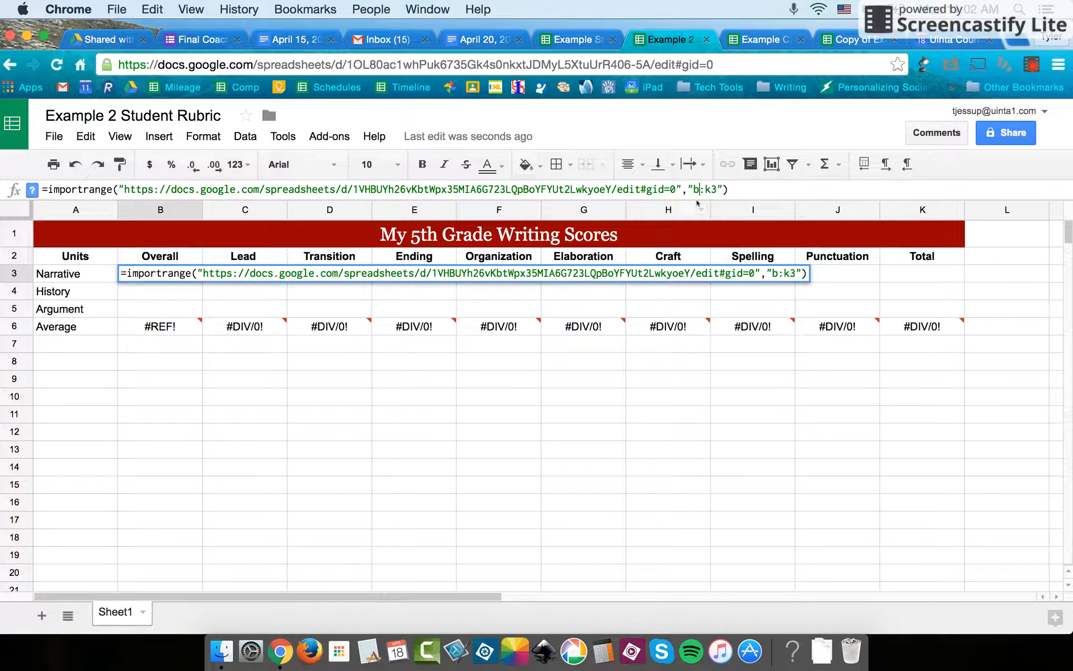
pyautogui.write('4')
pyautogui.press('Right')
pyautogui.press('Right')
pyautogui.press('Right')
pyautogui.press('BackSpace')
pyautogui.write('4')
pyautogui.press('Return')
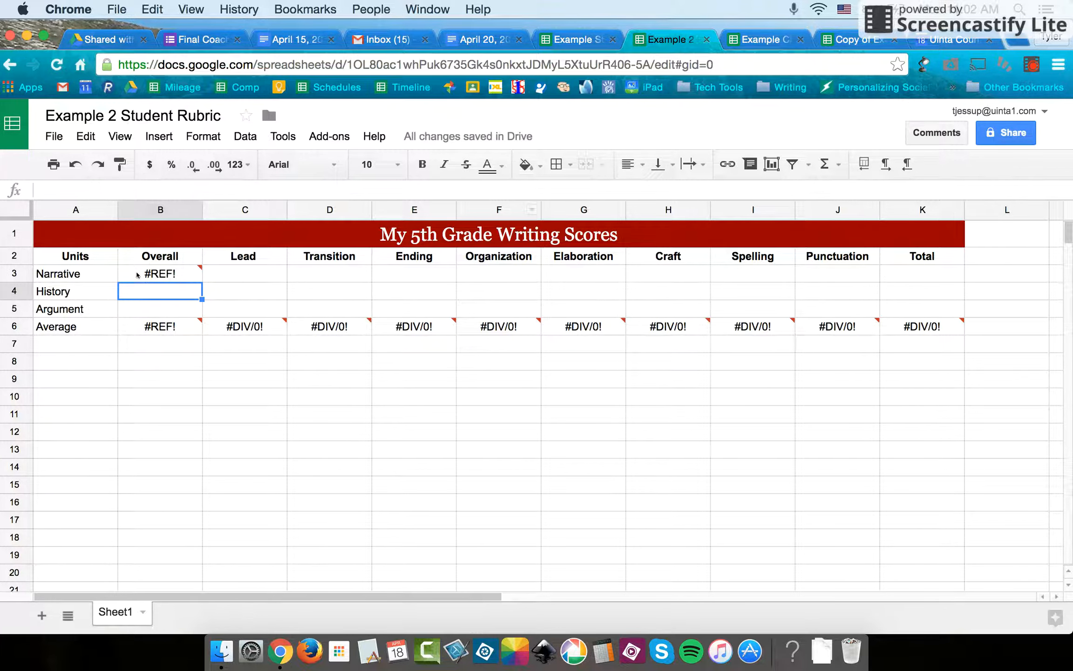
pyautogui.moveTo(159, 280)
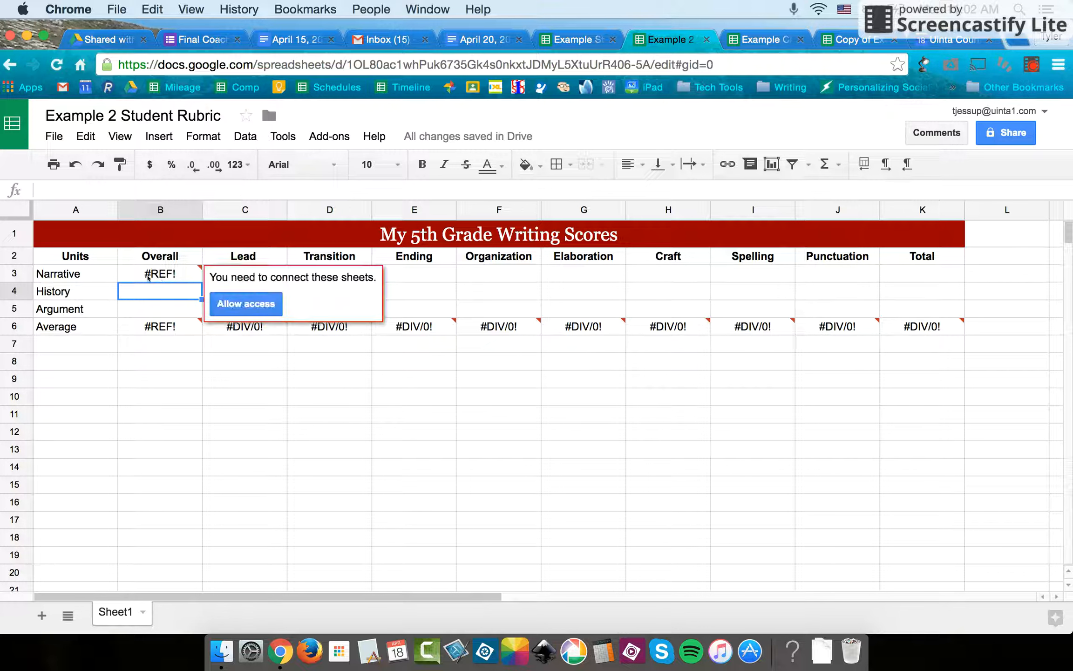
pyautogui.click(243, 304)
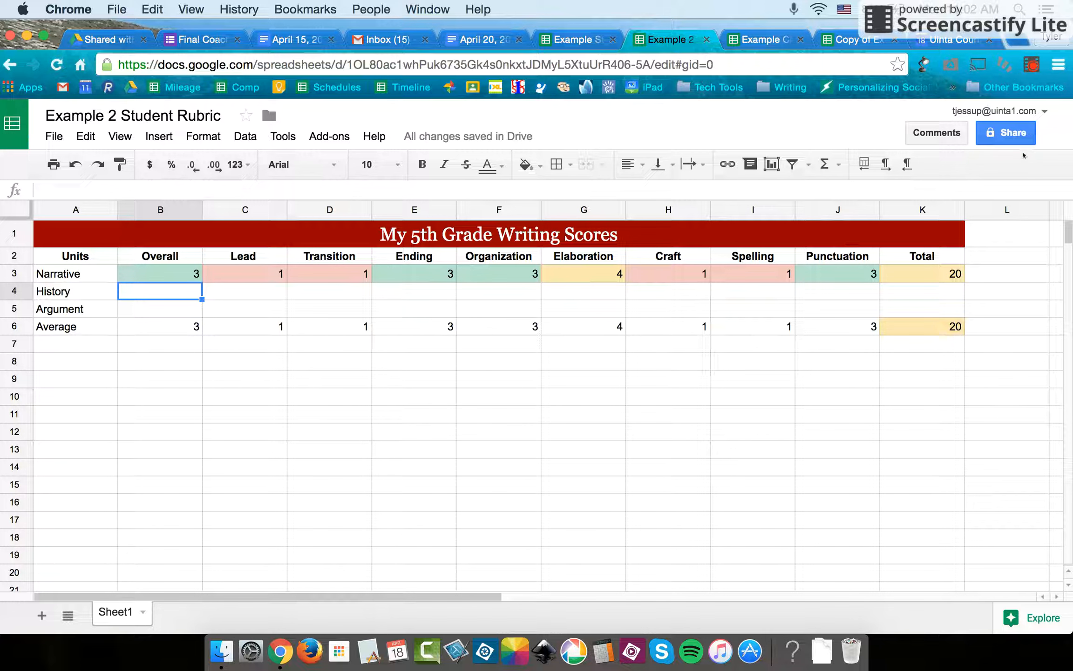
# - Share the copied rubric with one person by e-mail address, giving them "Can view" permission
pyautogui.click(1019, 135)
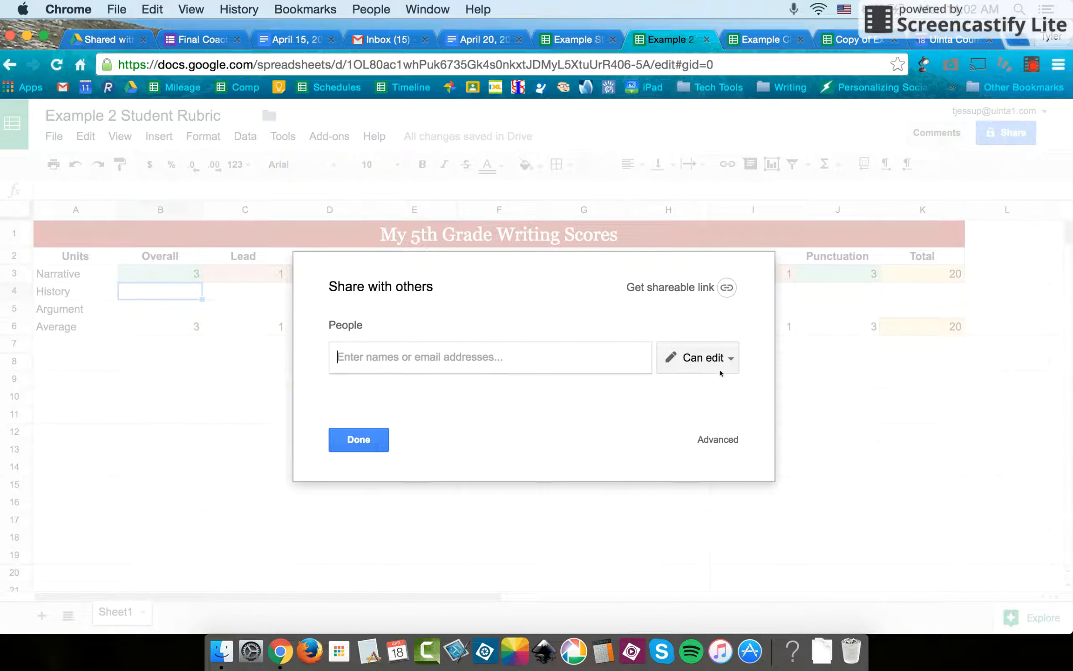
pyautogui.click(727, 358)
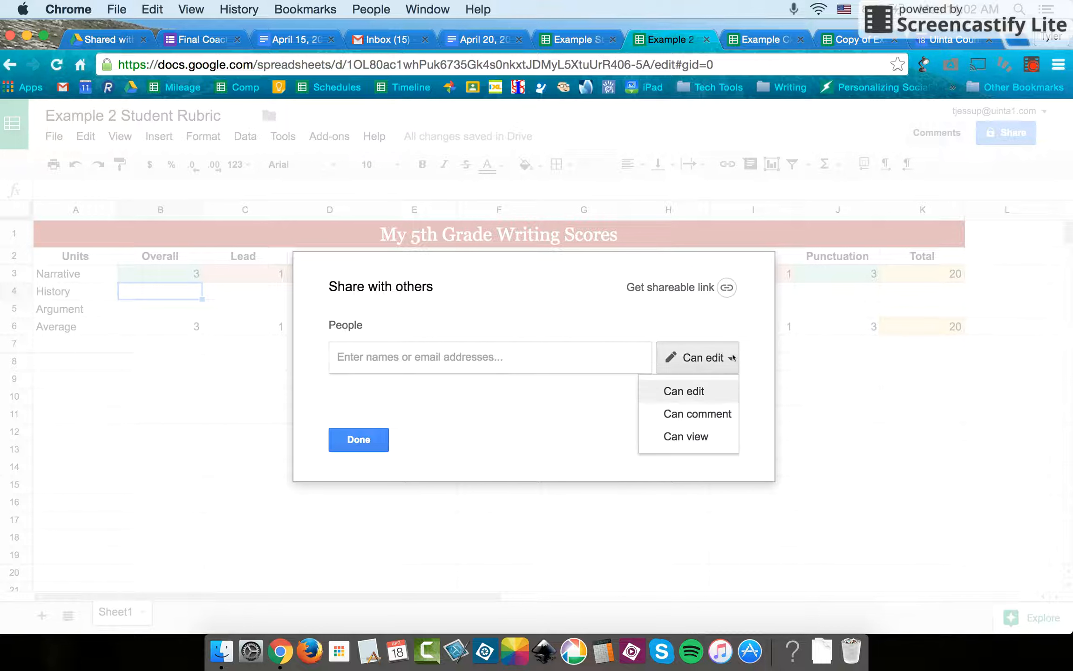
pyautogui.click(687, 438)
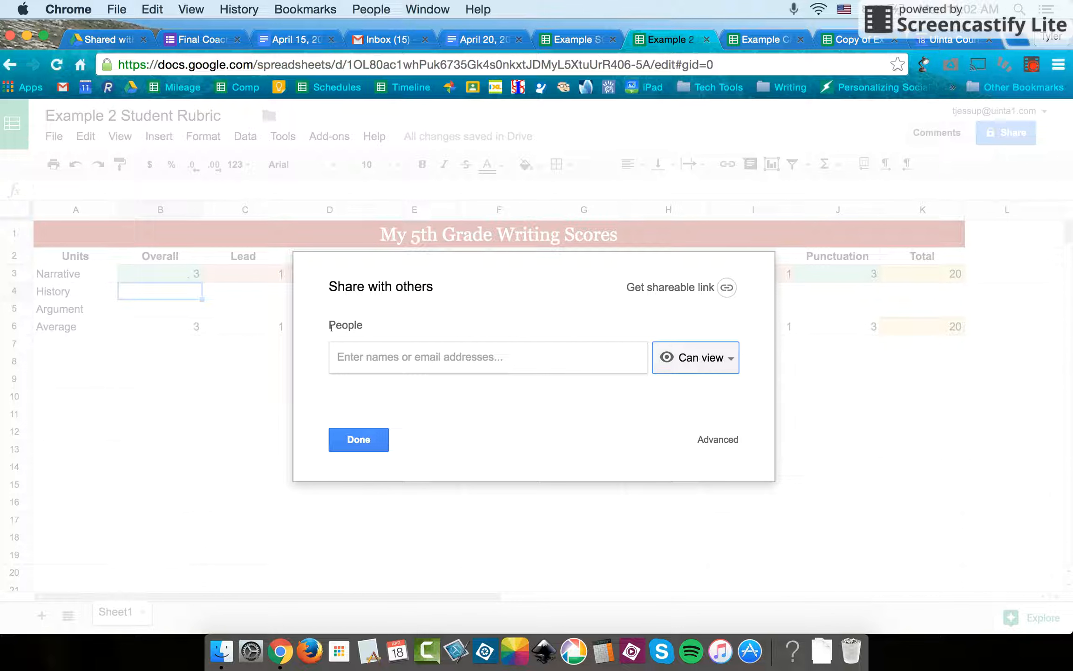
pyautogui.click(402, 366)
pyautogui.write('tj')
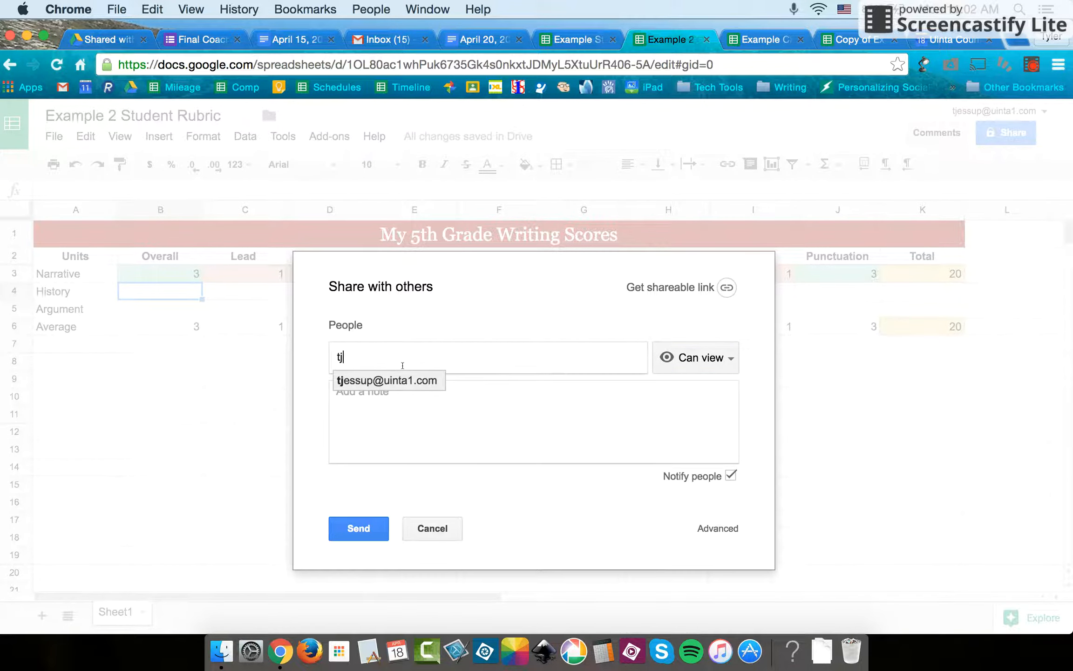
pyautogui.write('e')
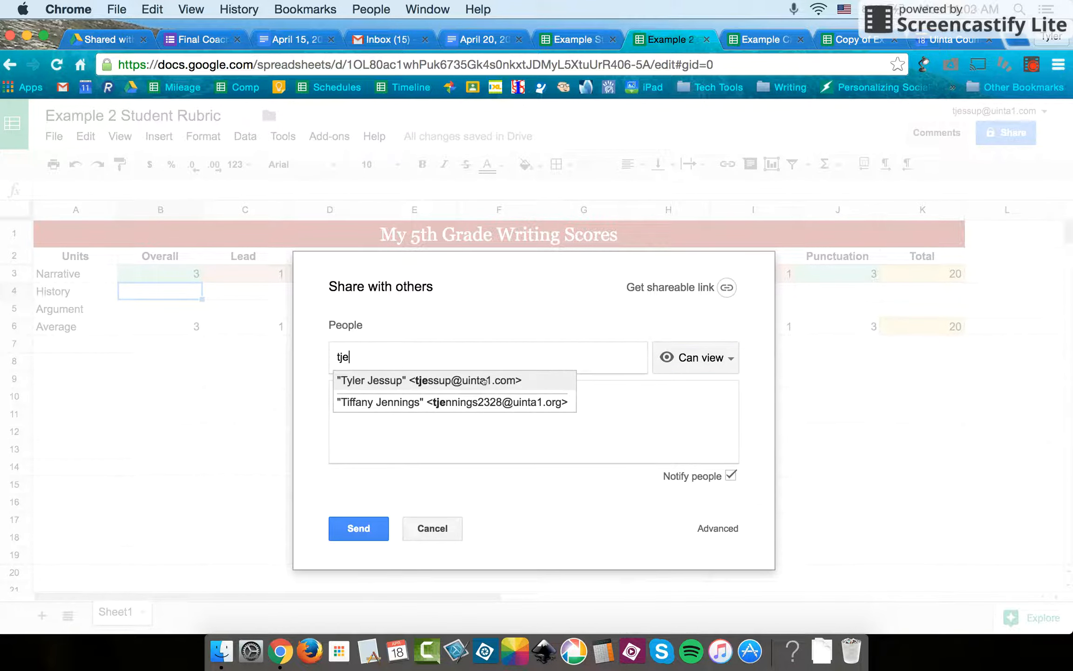
pyautogui.click(485, 382)
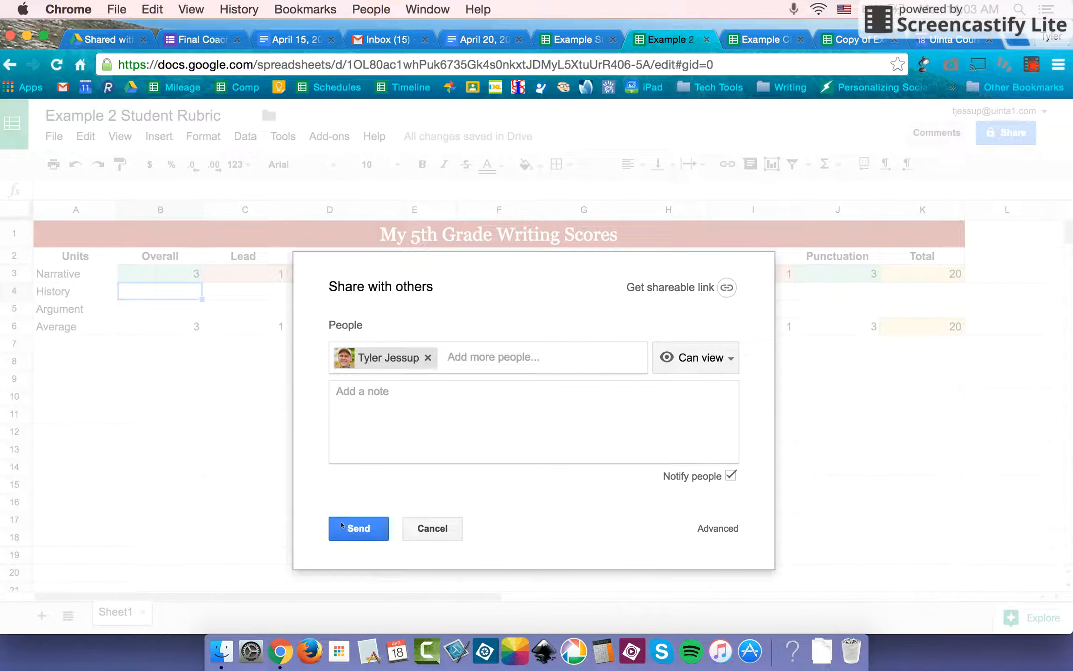
pyautogui.click(354, 529)
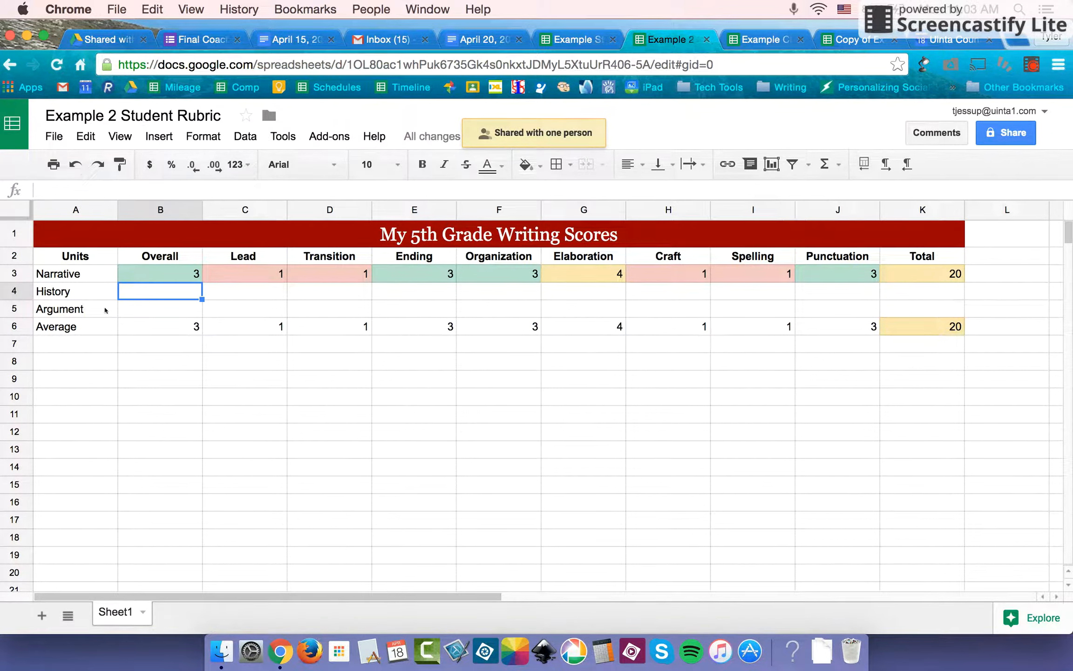
pyautogui.click(51, 136)
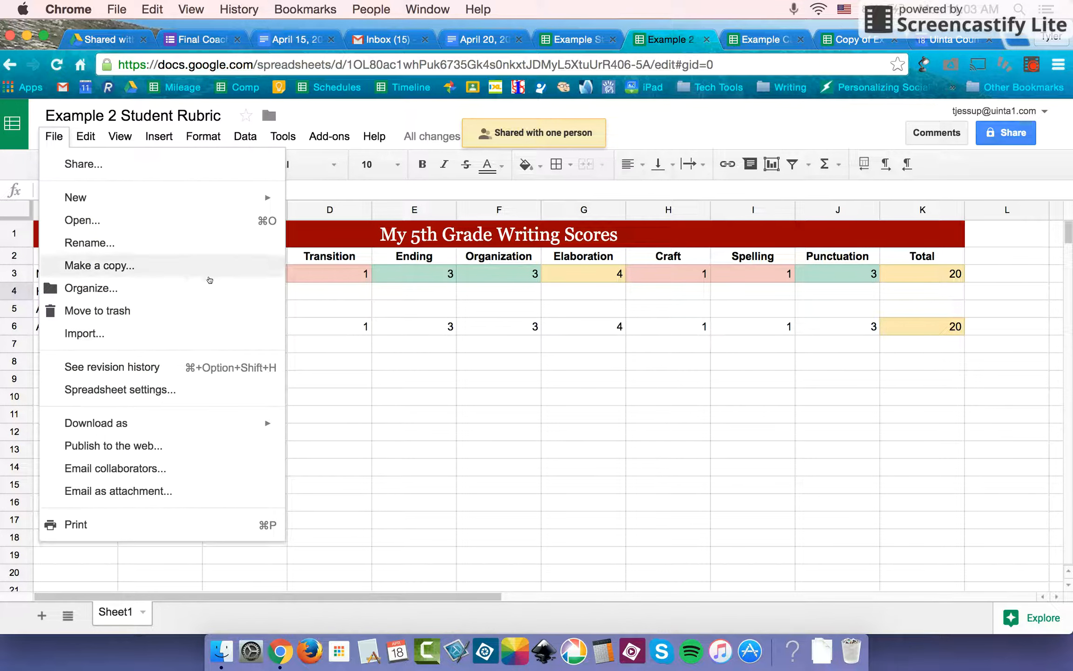
pyautogui.click(141, 265)
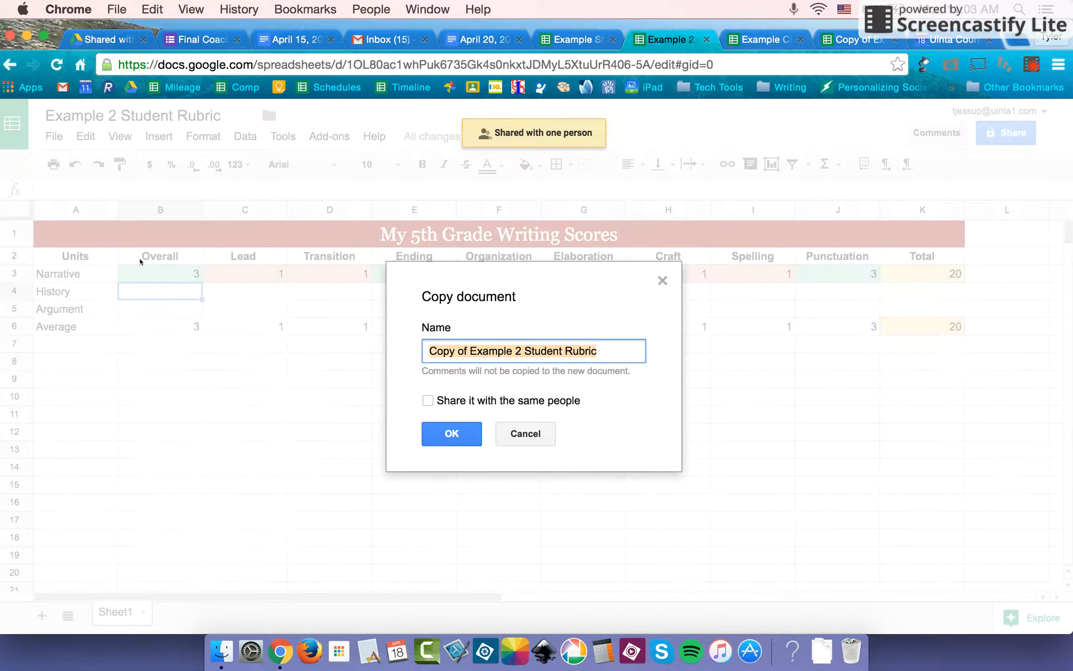
pyautogui.click(524, 351)
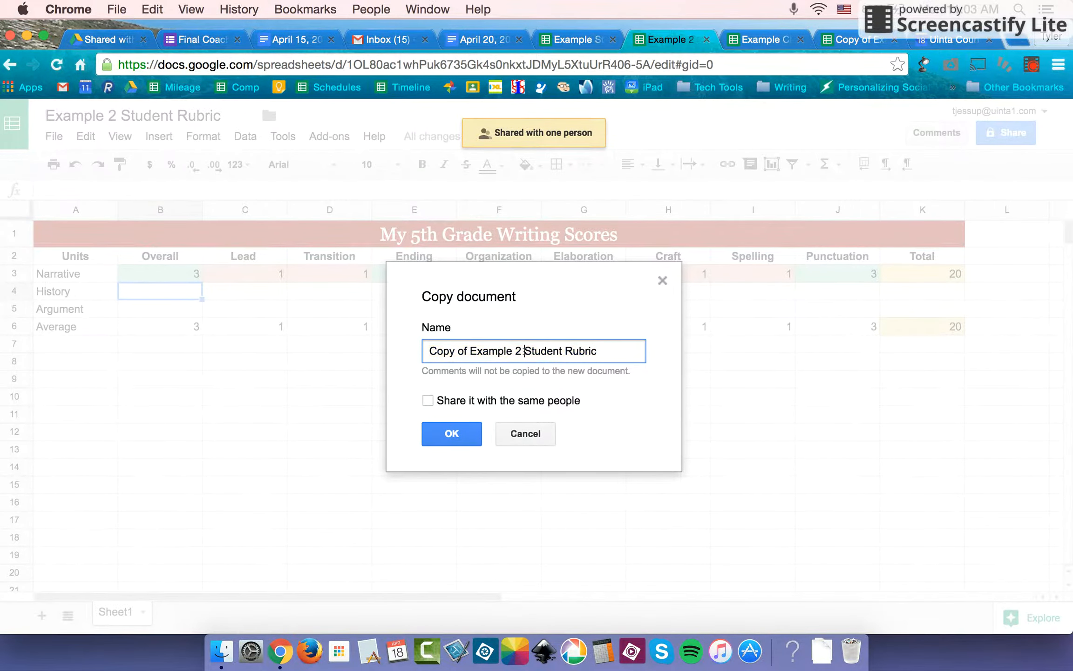
pyautogui.moveTo(524, 351); pyautogui.dragTo(392, 340)
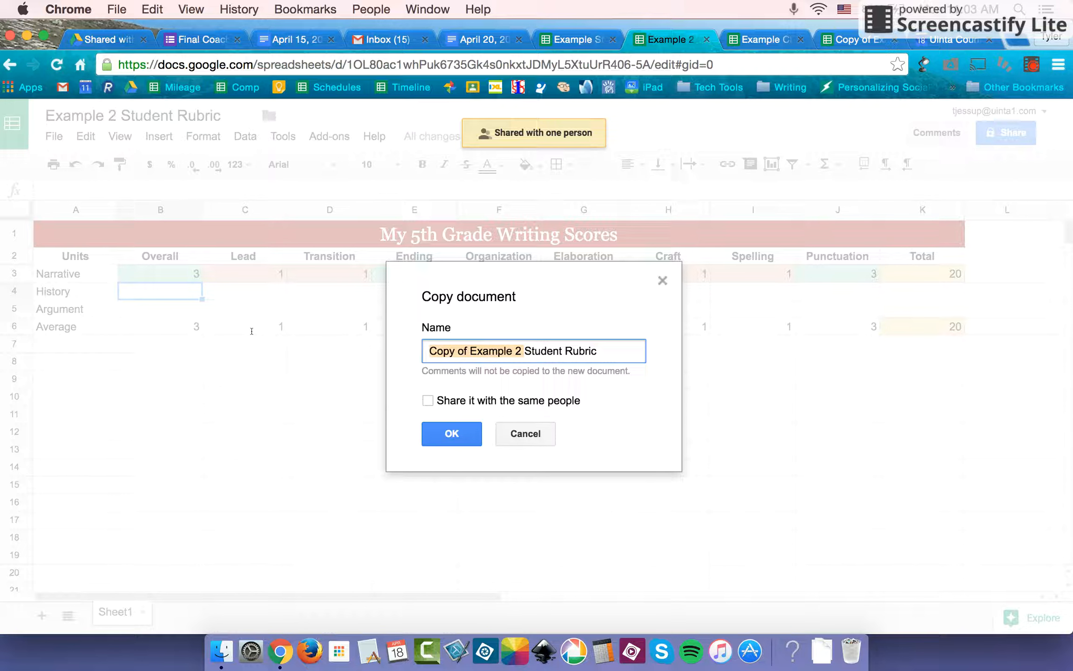
pyautogui.write('Example 3')
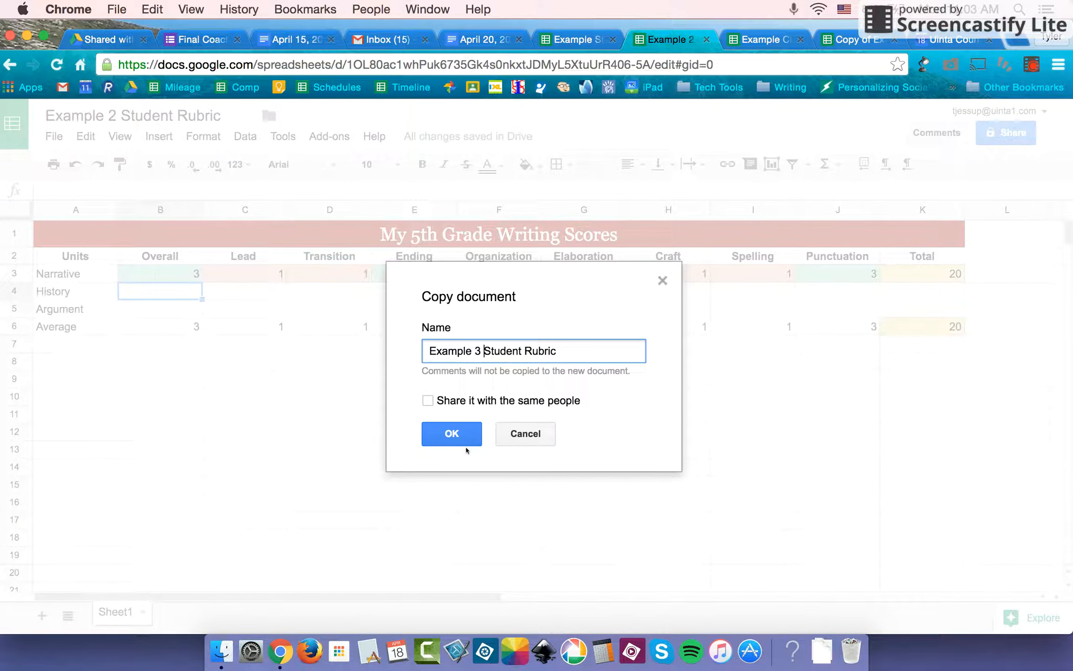
pyautogui.click(568, 39)
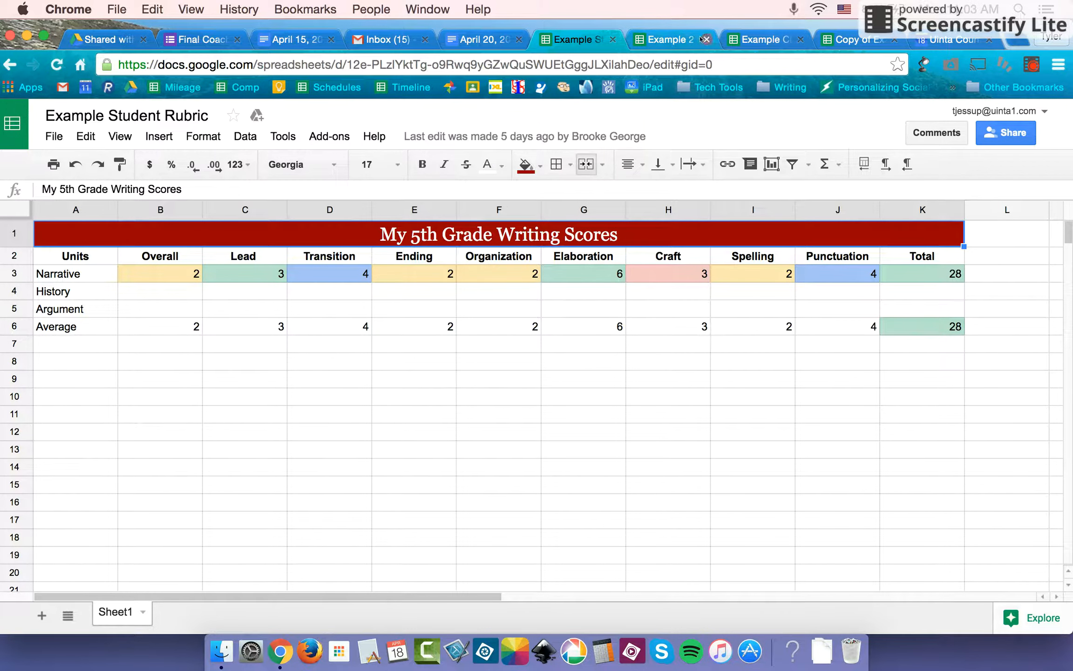
pyautogui.click(762, 39)
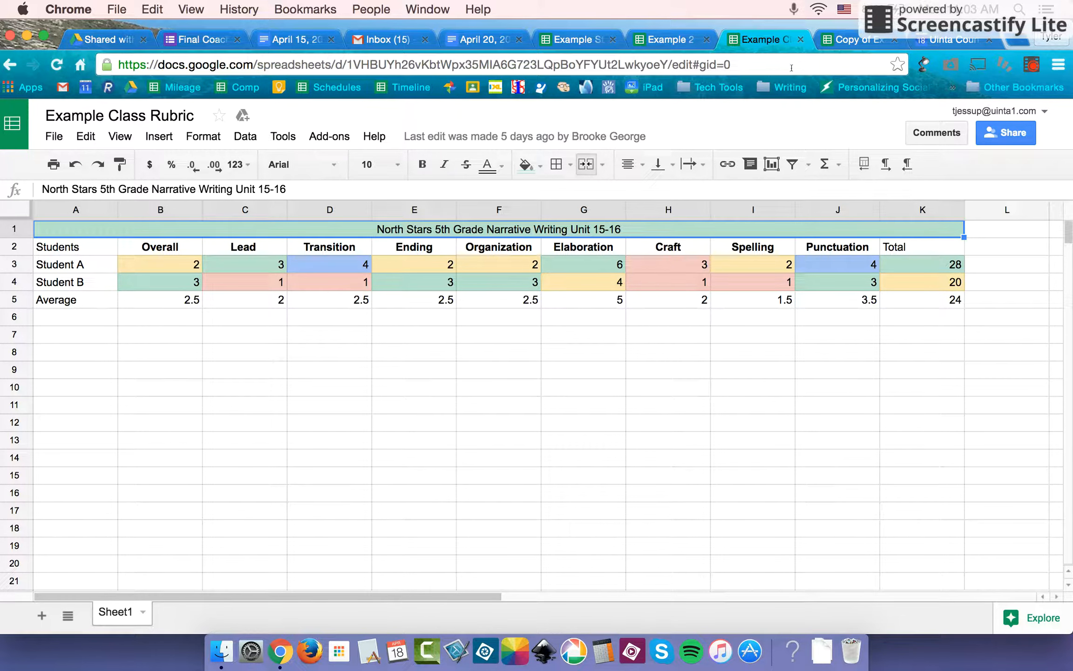
pyautogui.click(655, 41)
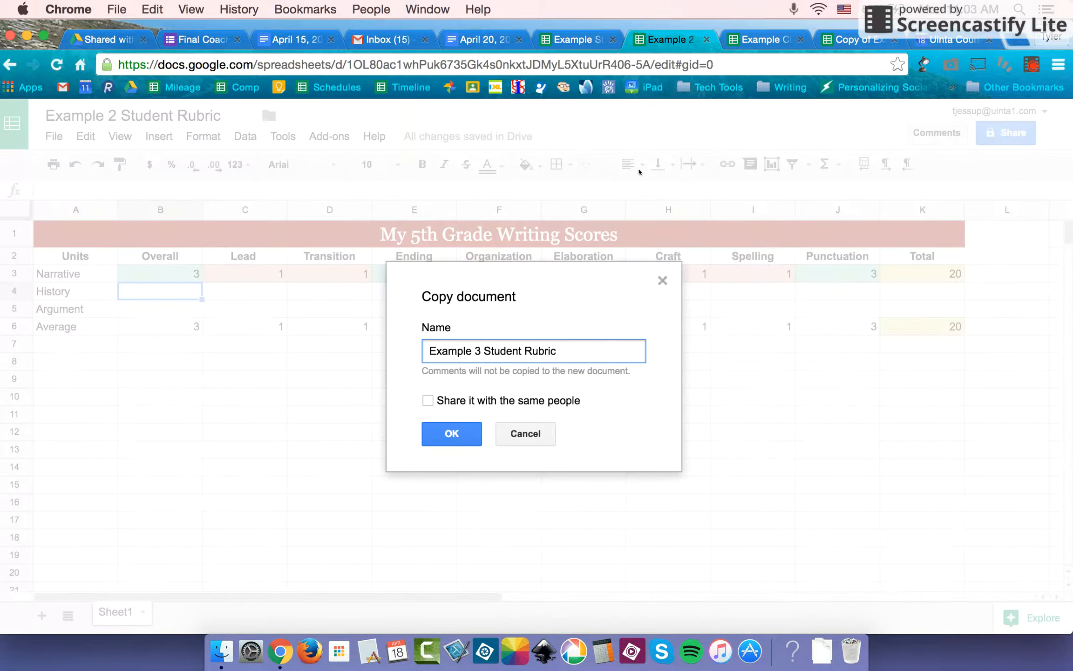
pyautogui.click(533, 442)
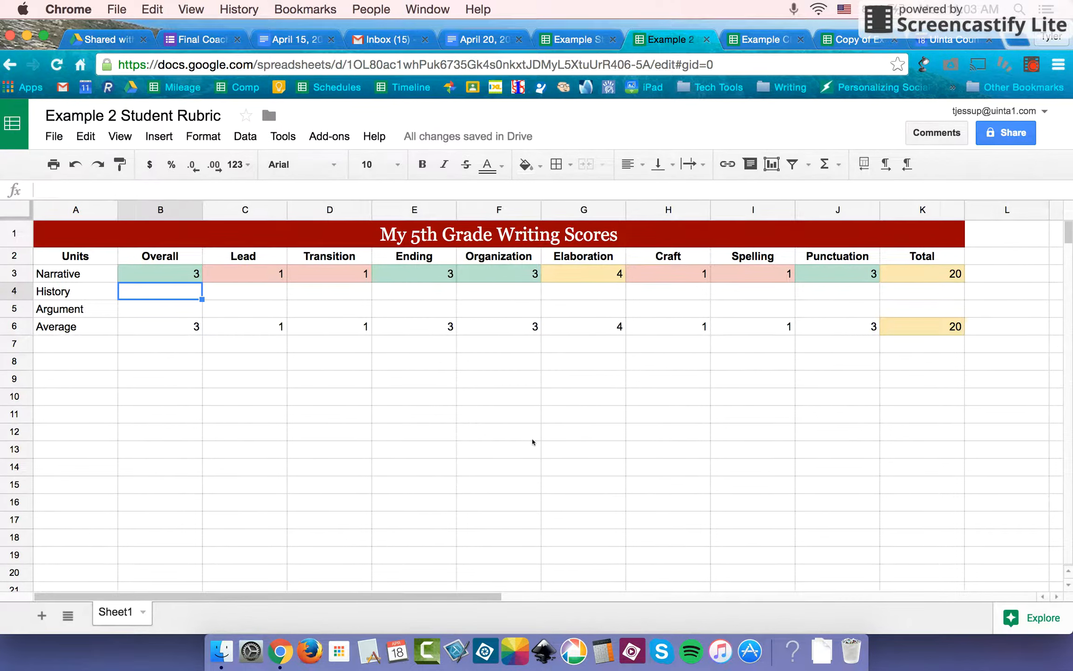